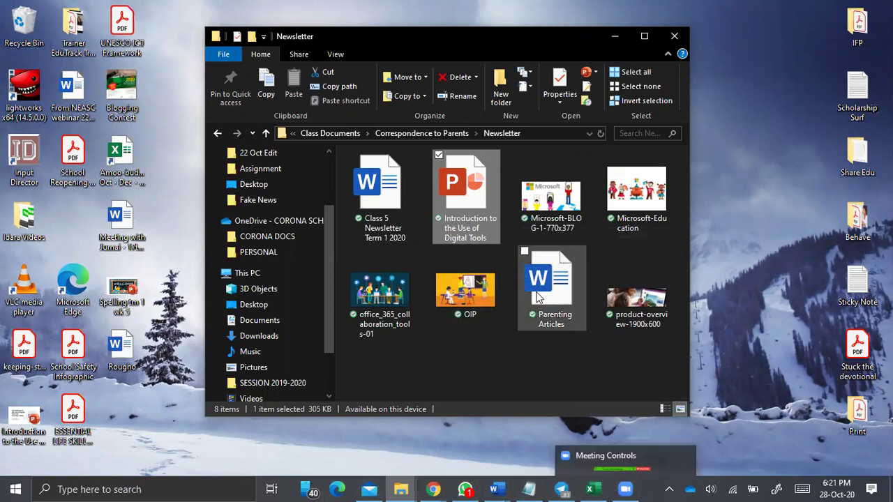
Step: Start sharing the presentation "Introduction to the Use of Digital Tools" through OneDrive and minimise the Newsletter folder window
mouse_move(452, 228)
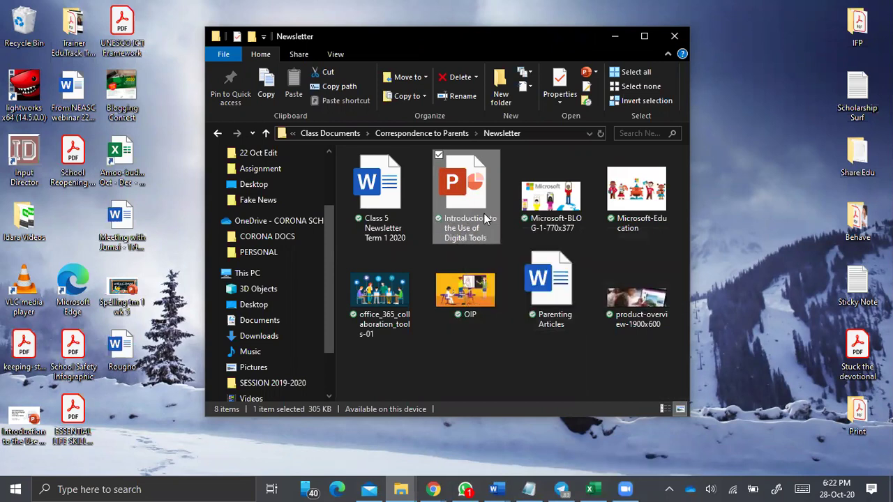
mouse_move(486, 218)
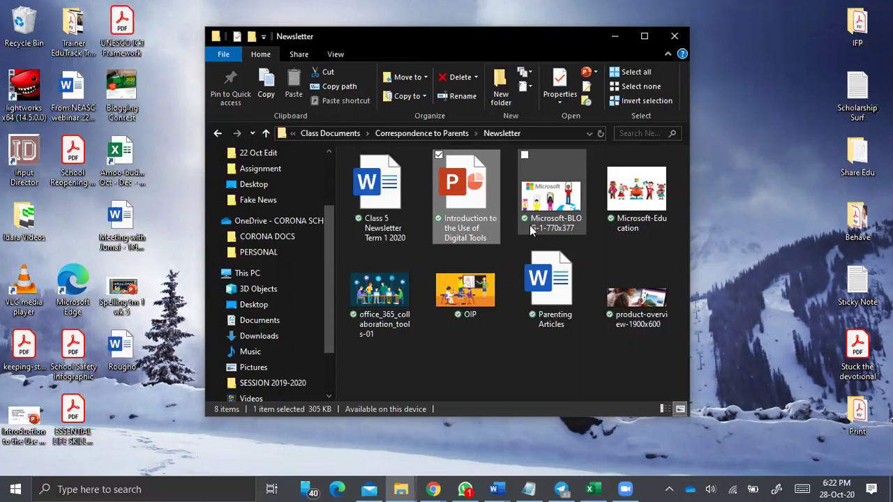
mouse_move(461, 202)
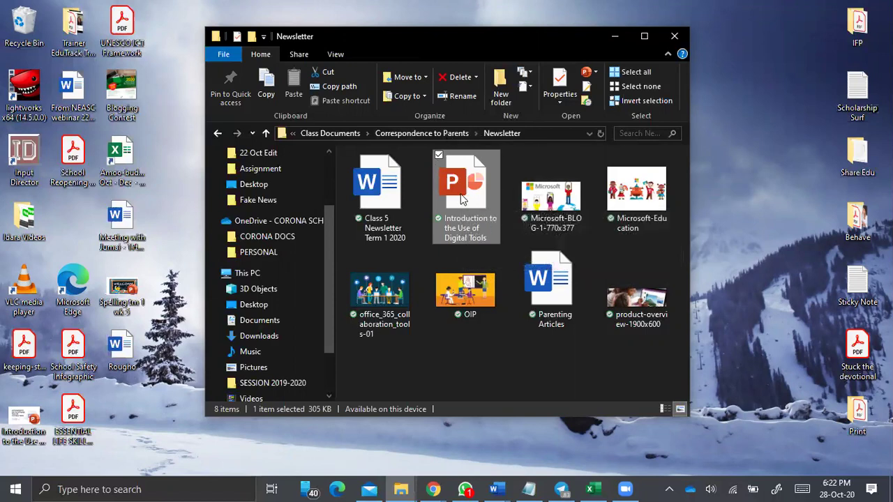
right_click(461, 200)
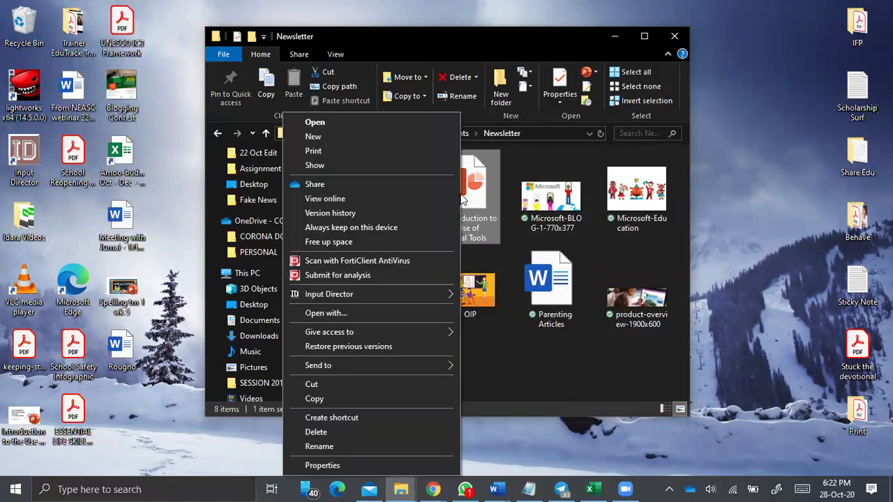
left_click(315, 184)
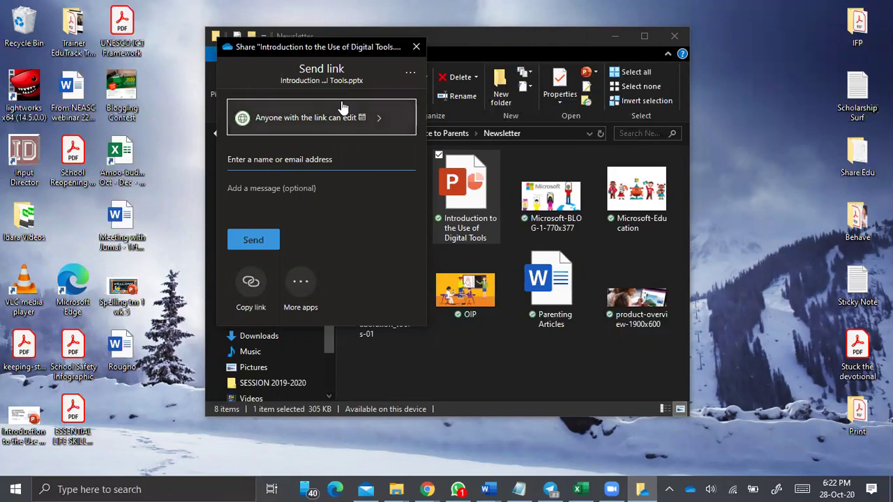
left_click_drag(331, 45, 250, 67)
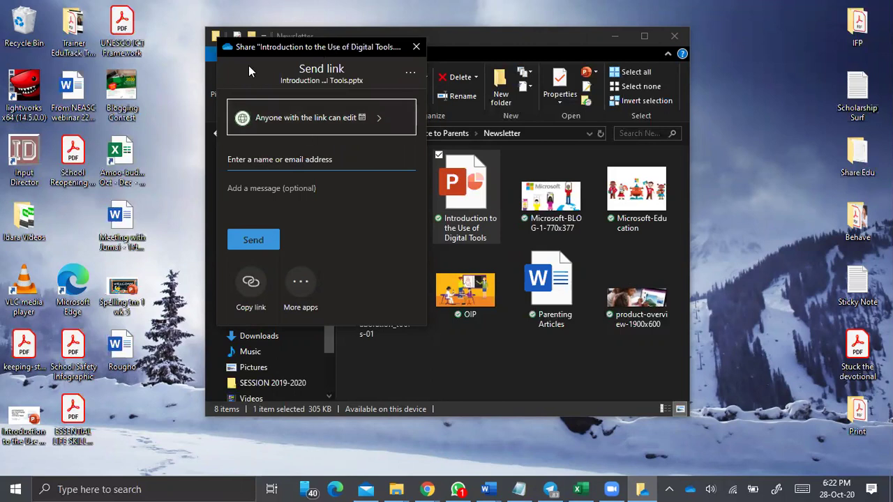
left_click(615, 37)
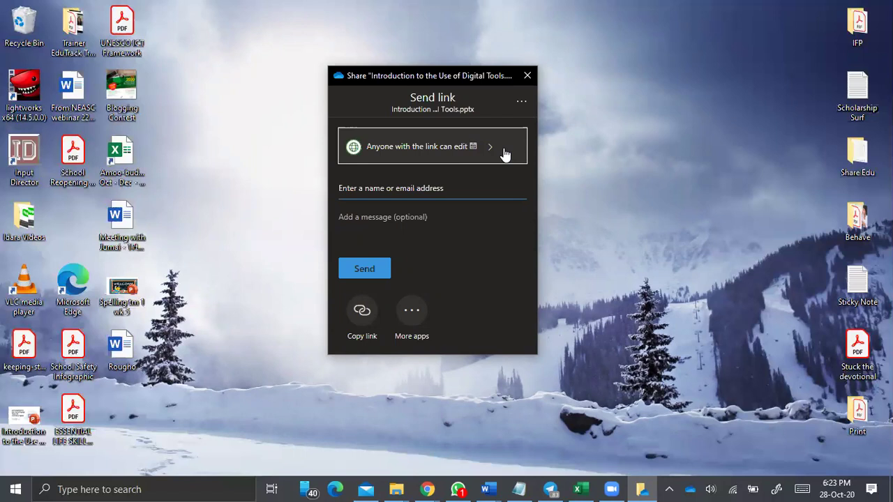
left_click(522, 102)
left_click(522, 102)
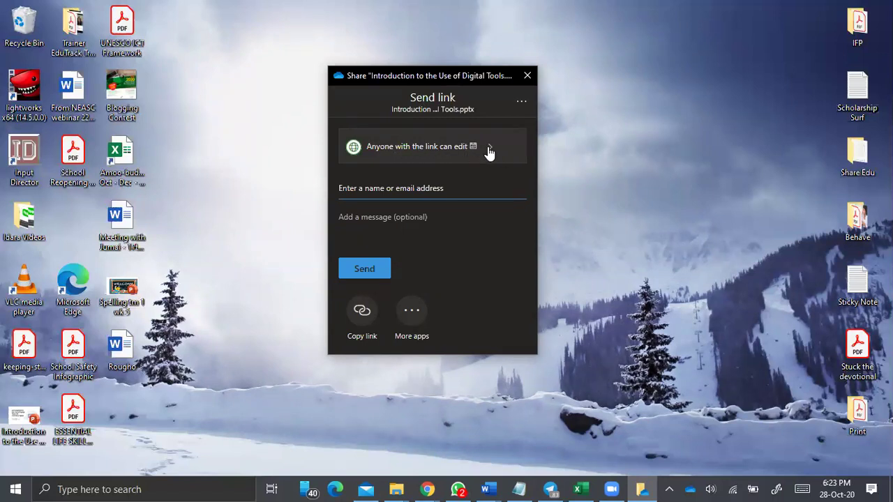
Step: Look up two colleagues by surname and add them as recipients of the sharing link
left_click(412, 186)
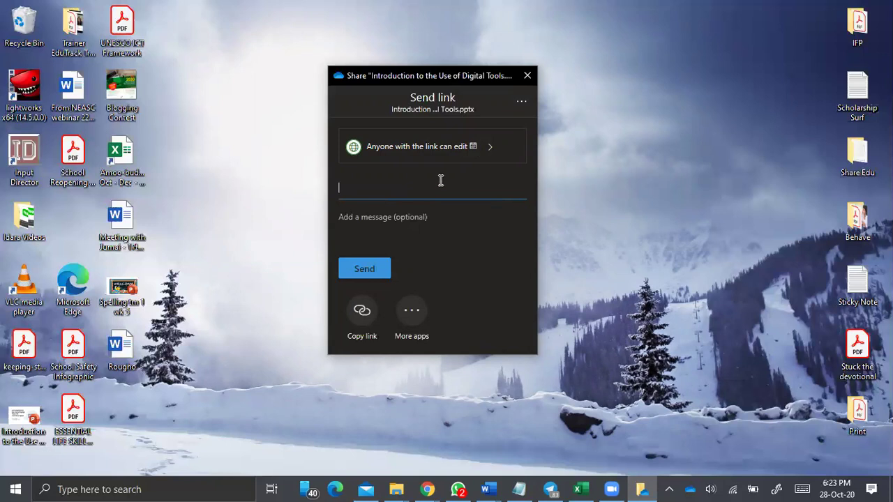
type("oc")
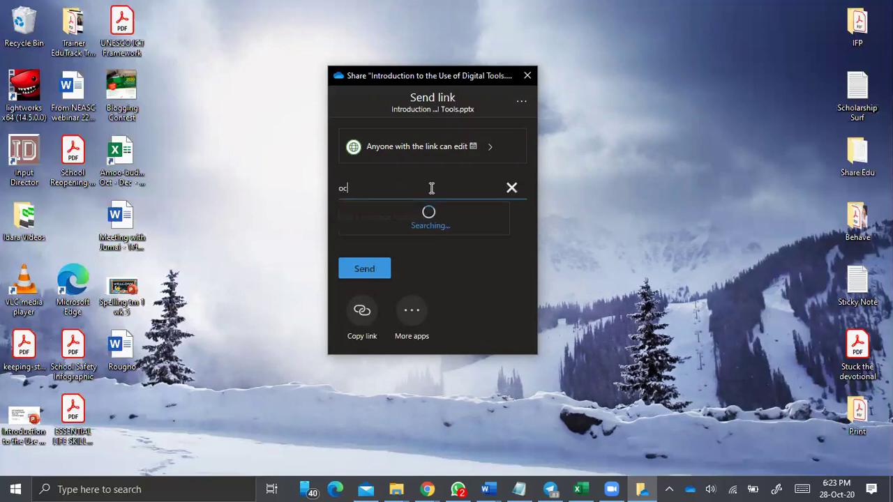
type("hei")
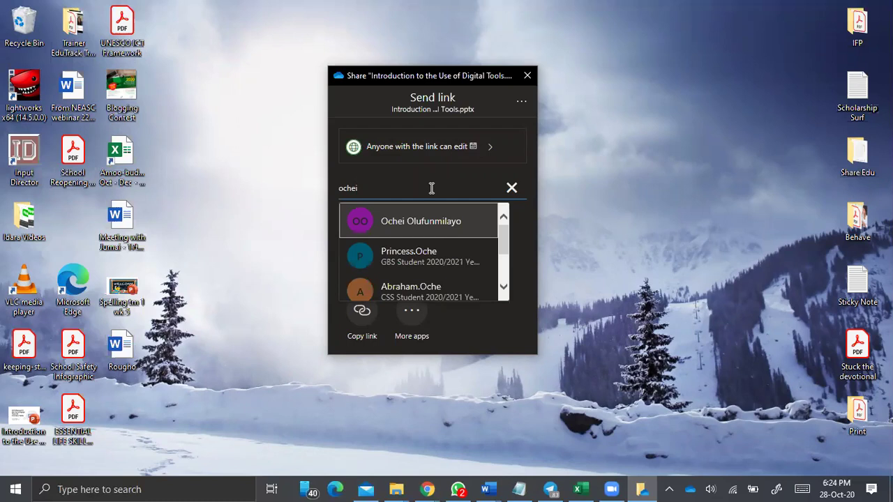
left_click(448, 222)
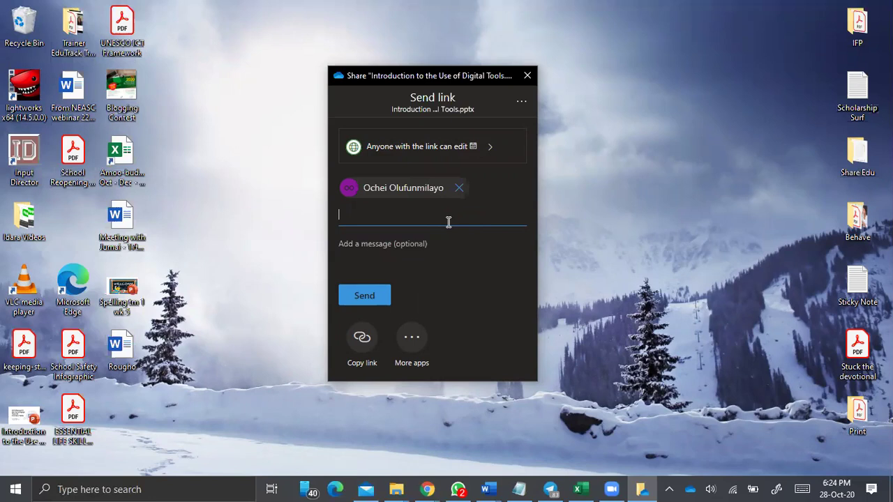
type("nwa")
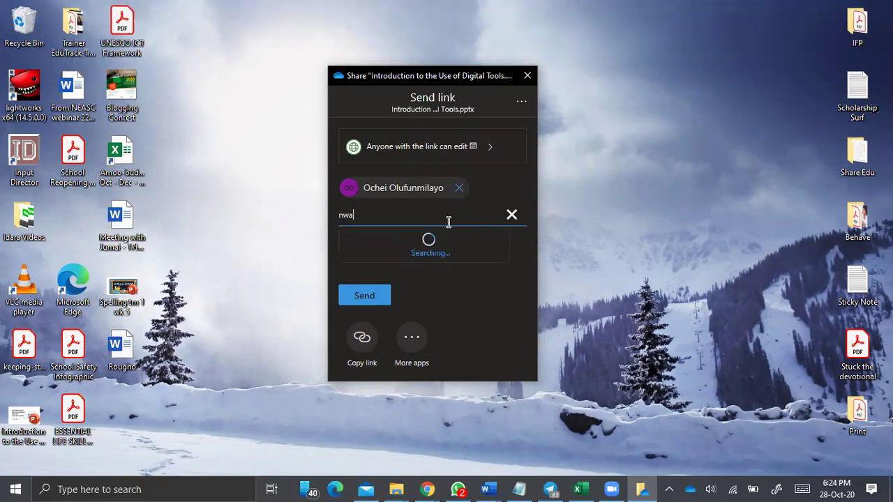
type("i")
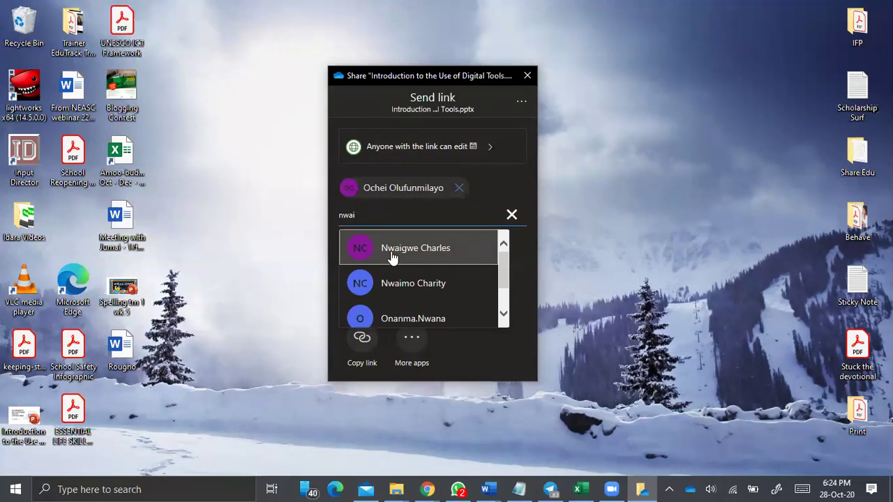
left_click(432, 246)
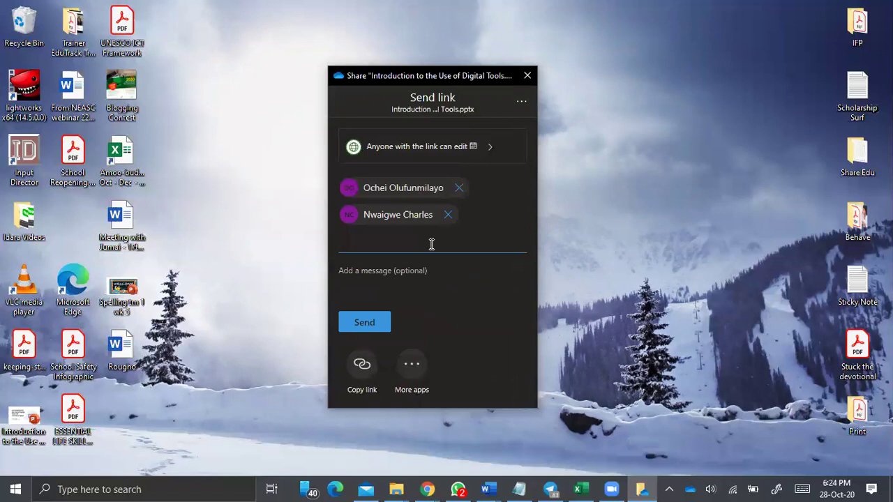
Step: Add the message "Please find here the file to be used for the training on Friday.", send the link and return to the Newsletter folder
left_click(390, 274)
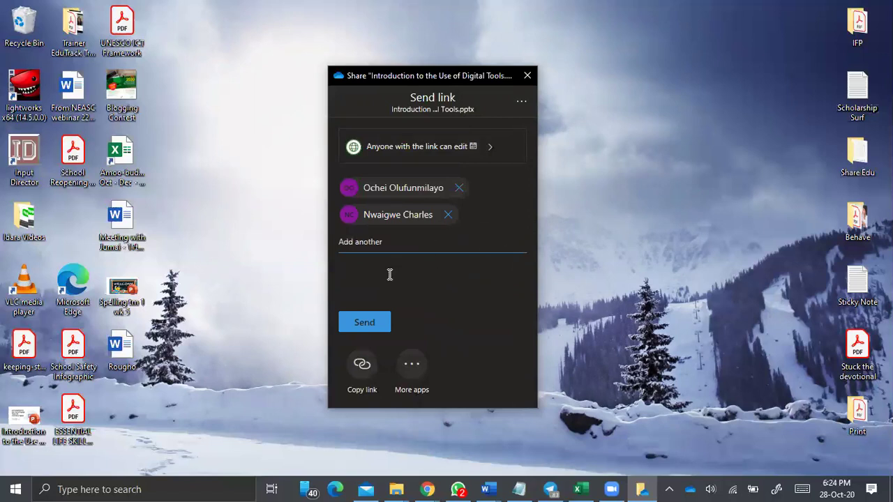
type("Please find here the file to be used for the training on Friday.")
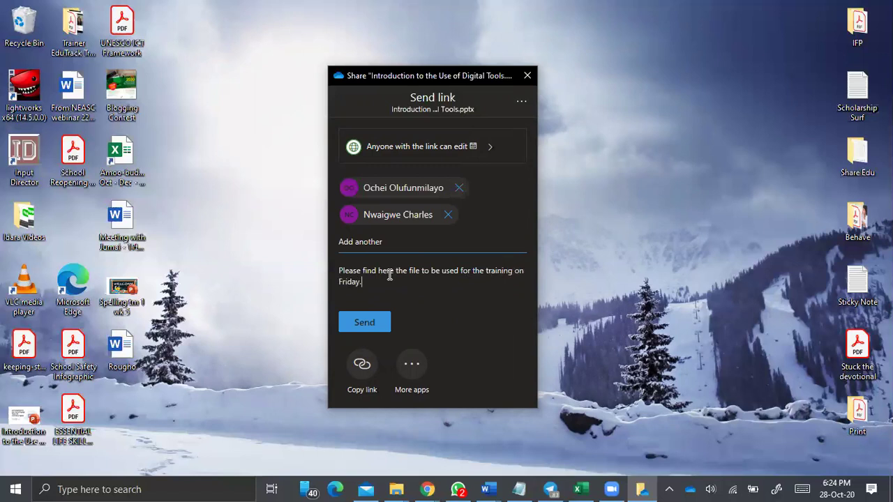
left_click(366, 323)
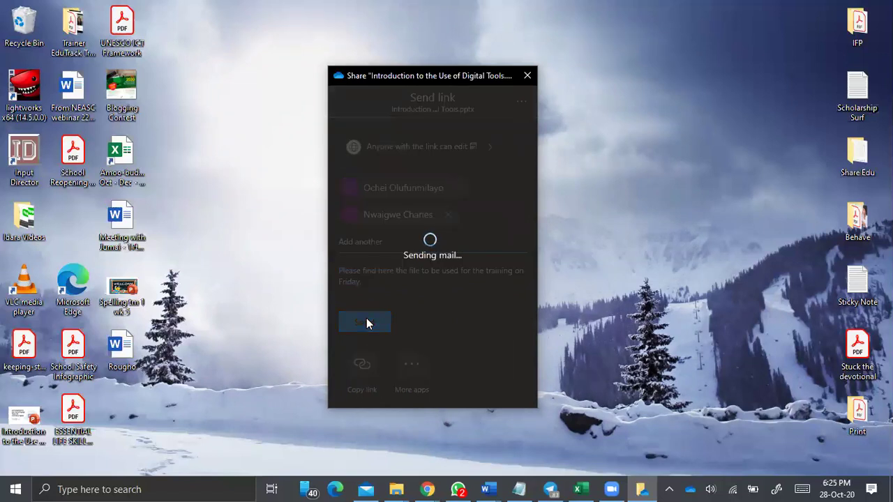
left_click(527, 76)
key("alt+Tab")
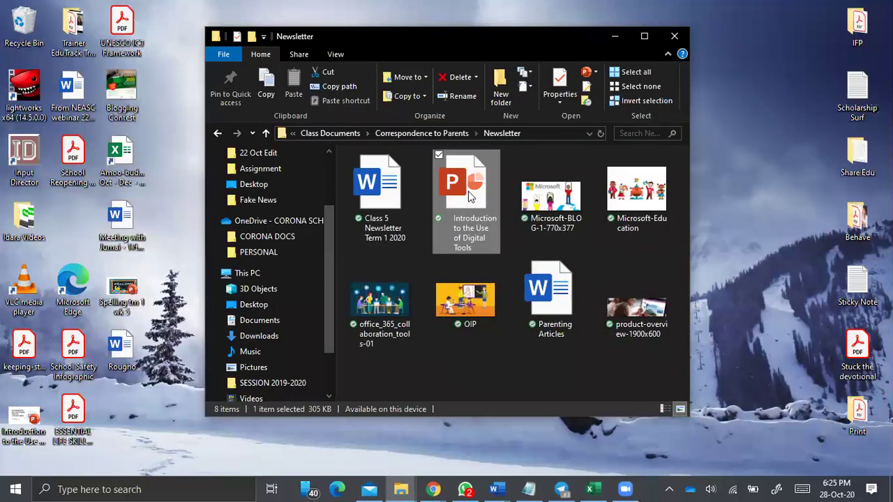
Step: Share the same presentation again and turn off editing for its link, keeping it available to anyone with the link
right_click(469, 197)
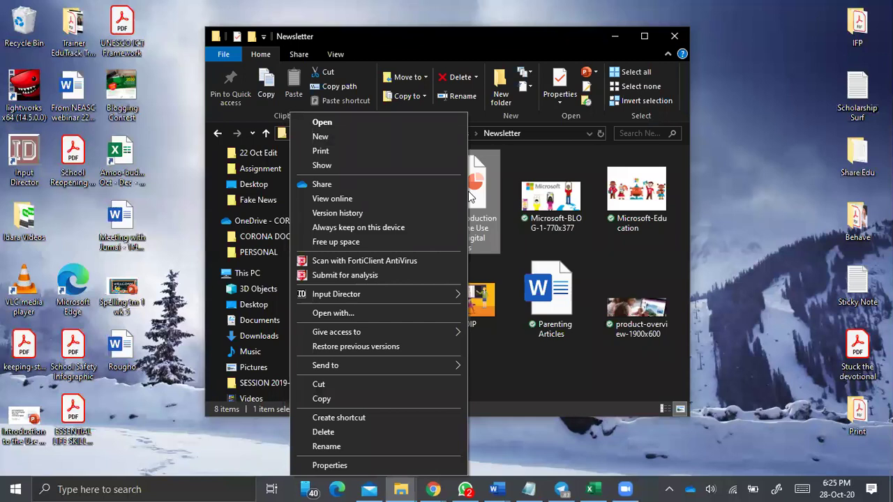
left_click(351, 184)
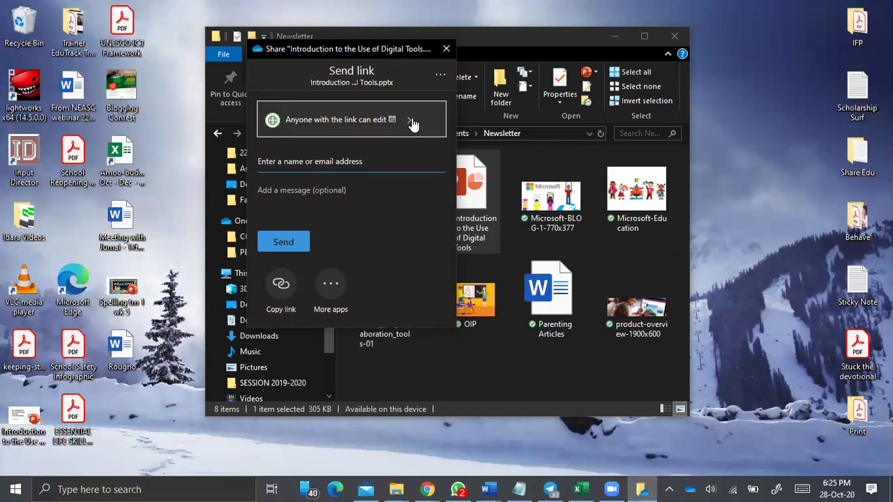
left_click(411, 121)
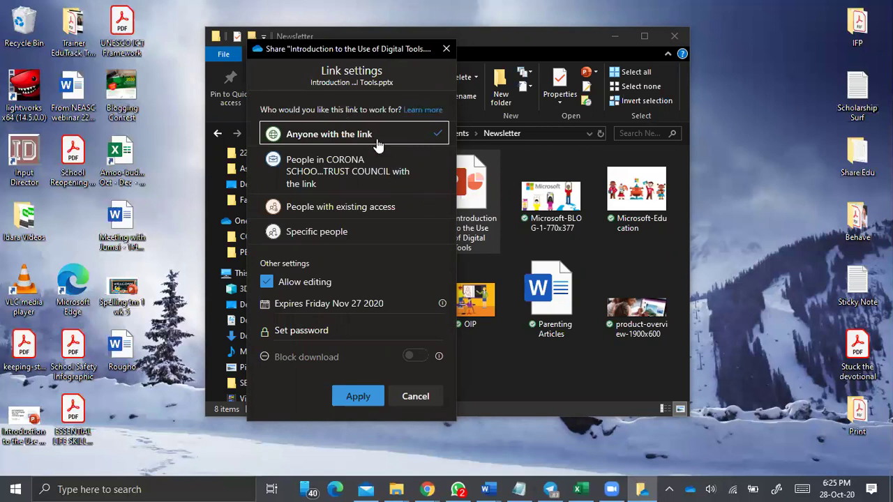
left_click(266, 283)
left_click(267, 286)
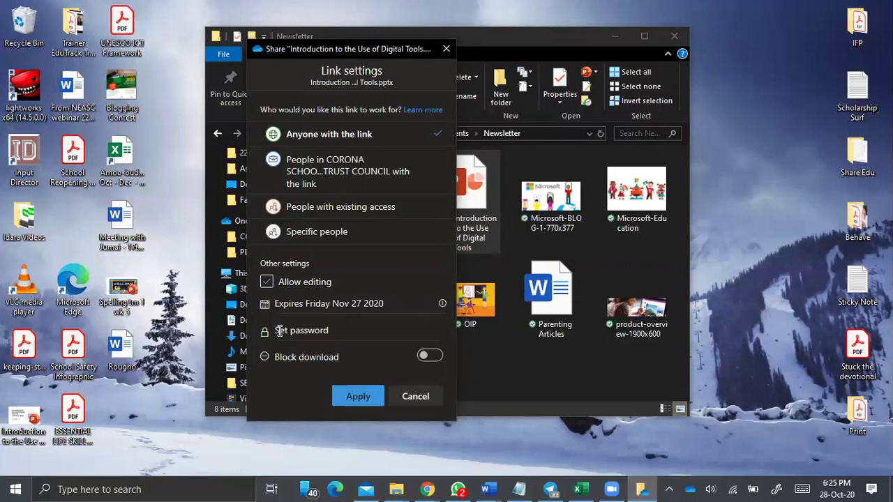
left_click(361, 388)
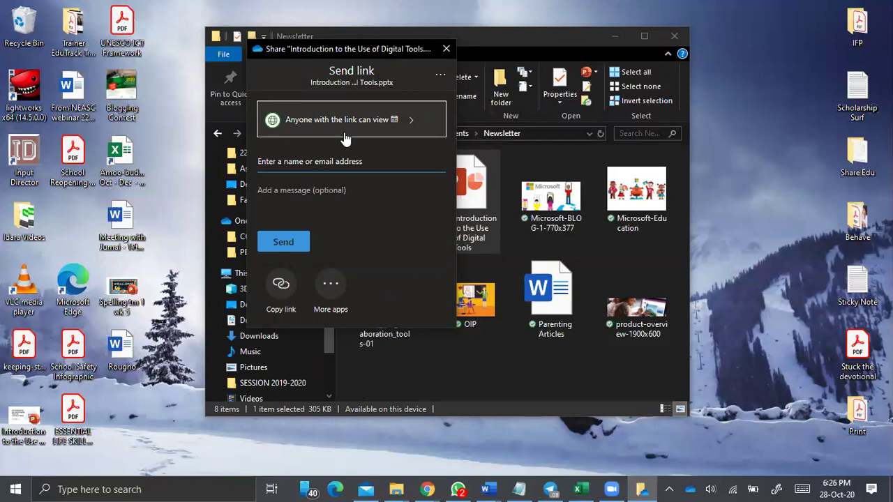
Step: Try the organisation-only and anyone audiences in the link settings, and restrict the link to specific people
left_click(414, 123)
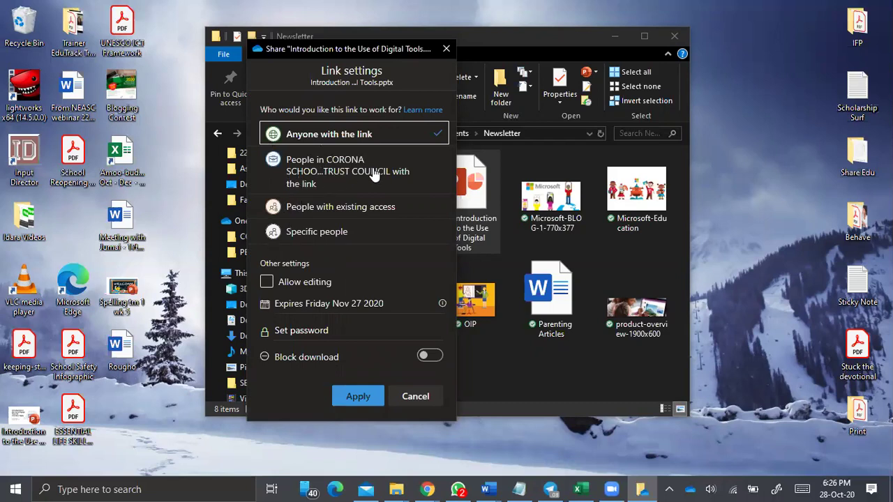
left_click(298, 182)
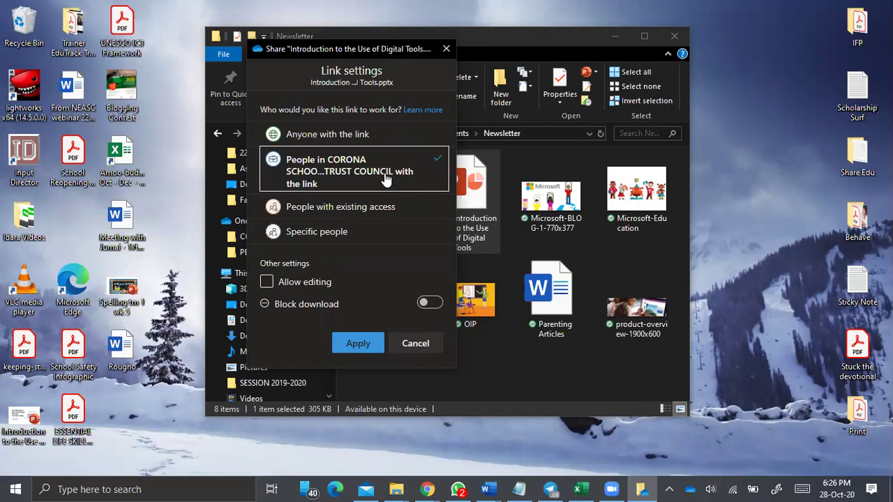
left_click(345, 136)
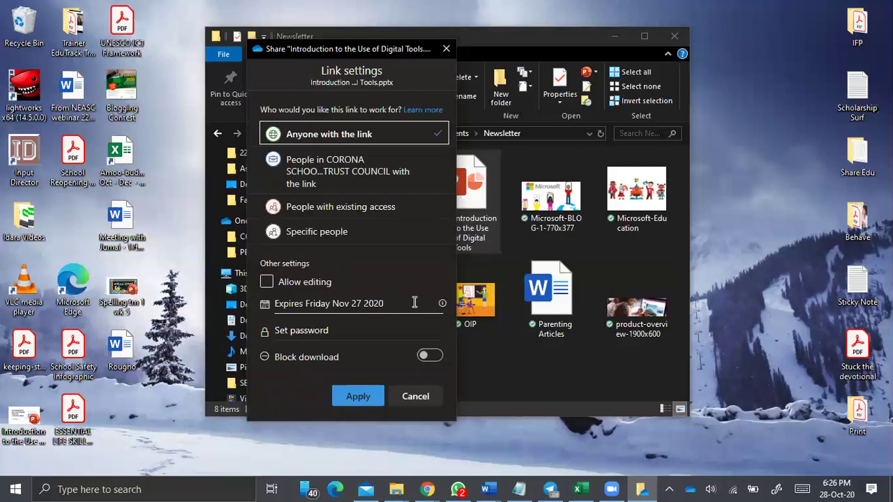
mouse_move(444, 305)
left_click(338, 179)
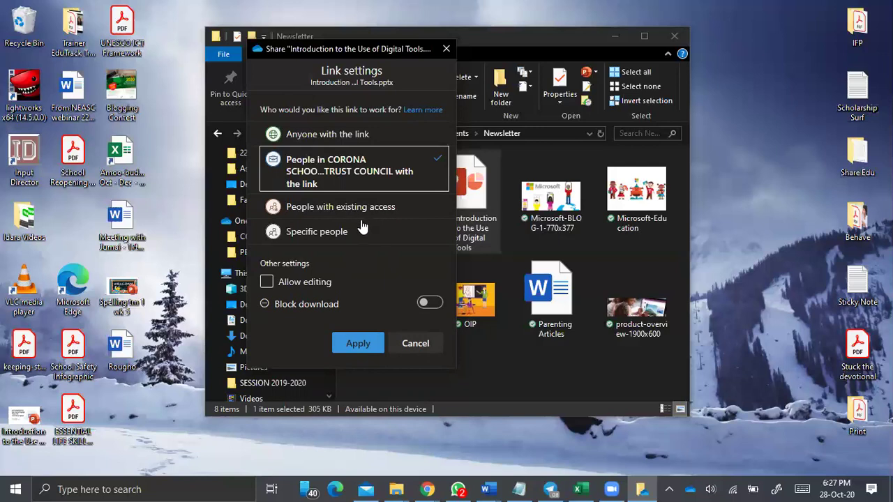
left_click(333, 238)
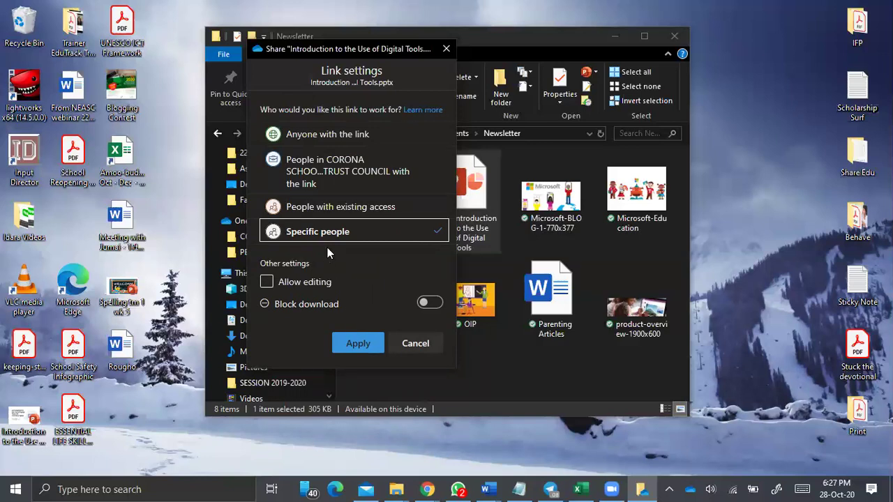
left_click(324, 183)
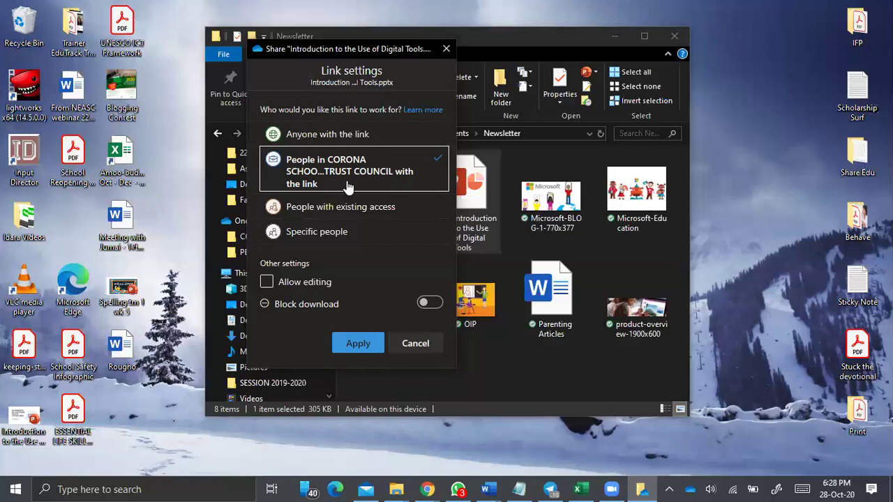
left_click(337, 238)
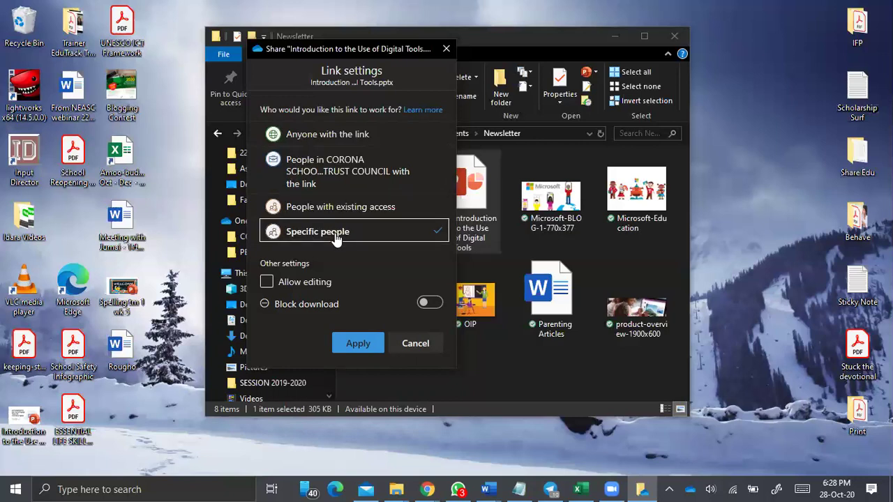
left_click(355, 344)
left_click(357, 342)
Step: Block downloads for the link with editing disallowed, and apply the link settings
left_click(423, 304)
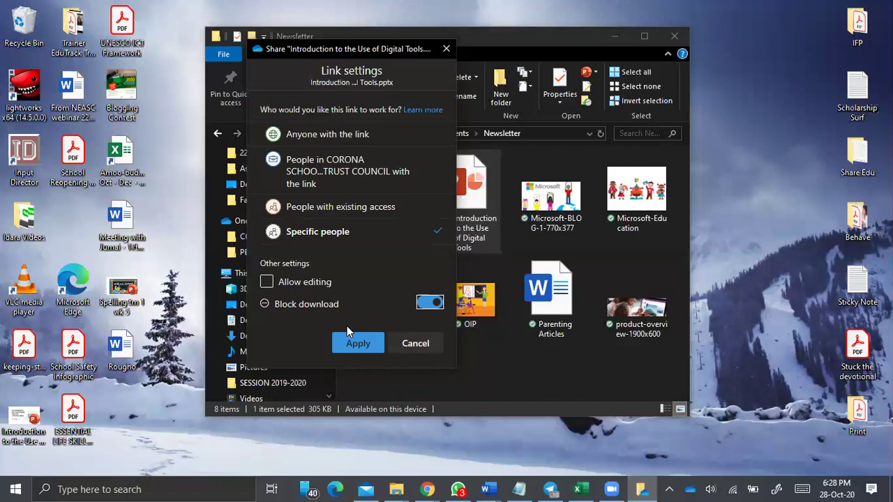
left_click(268, 283)
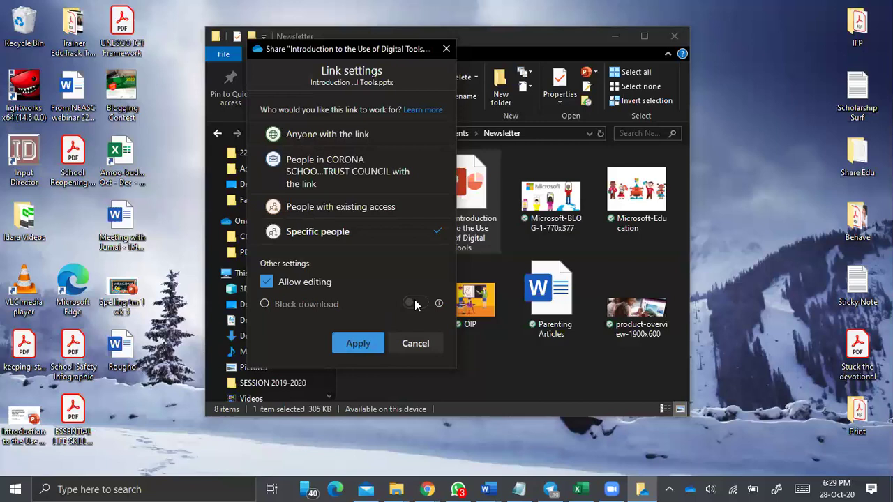
left_click(265, 283)
left_click(266, 283)
left_click(426, 307)
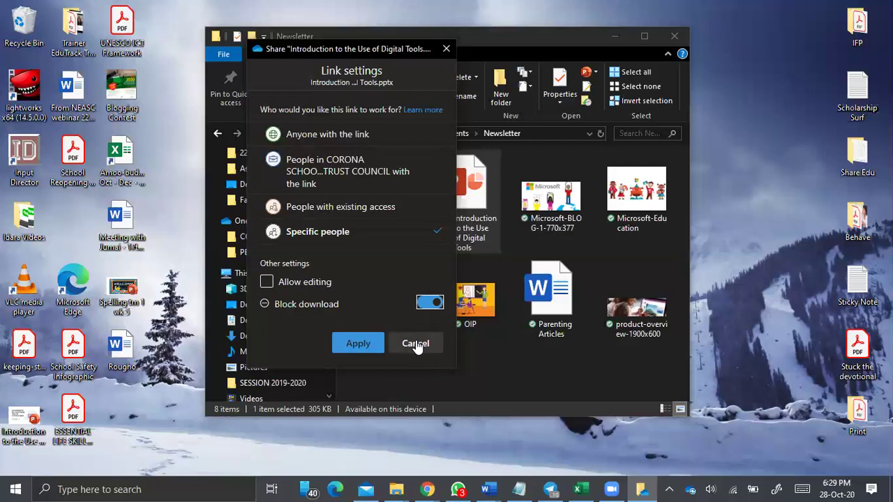
left_click(372, 343)
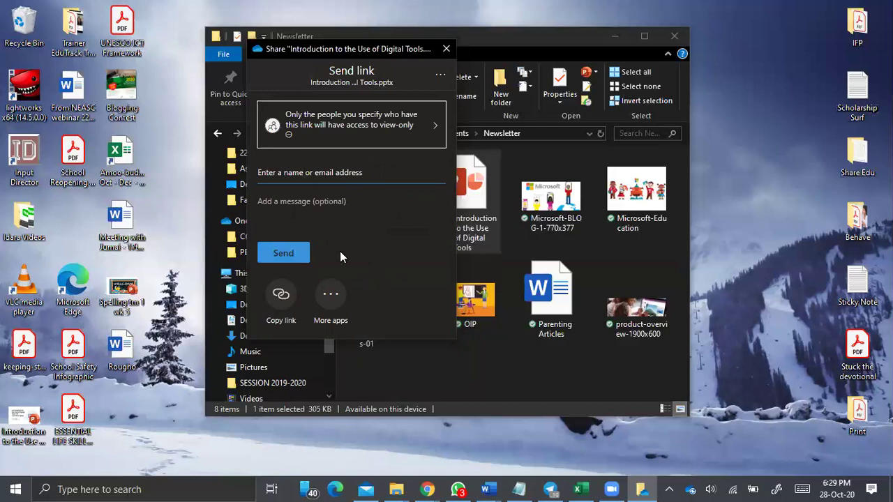
Step: Try to copy the view-only link restricted to specific people without entering a recipient, and close the sharing dialog
left_click(280, 294)
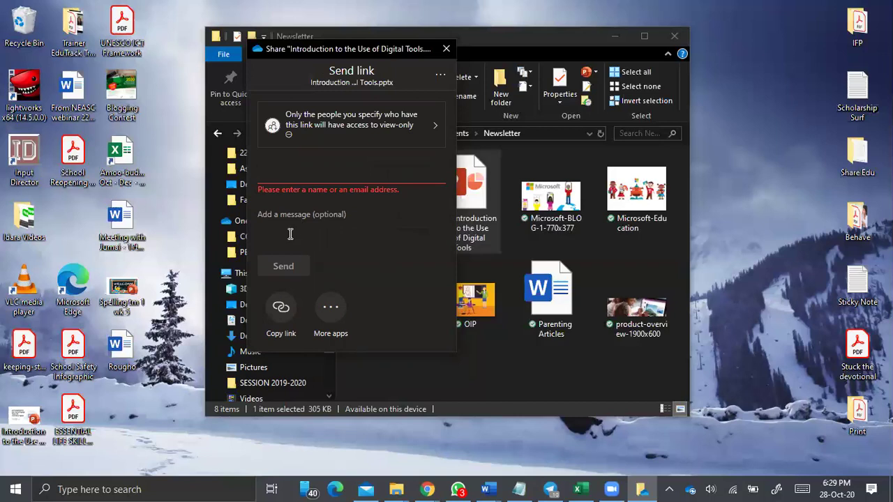
left_click(283, 309)
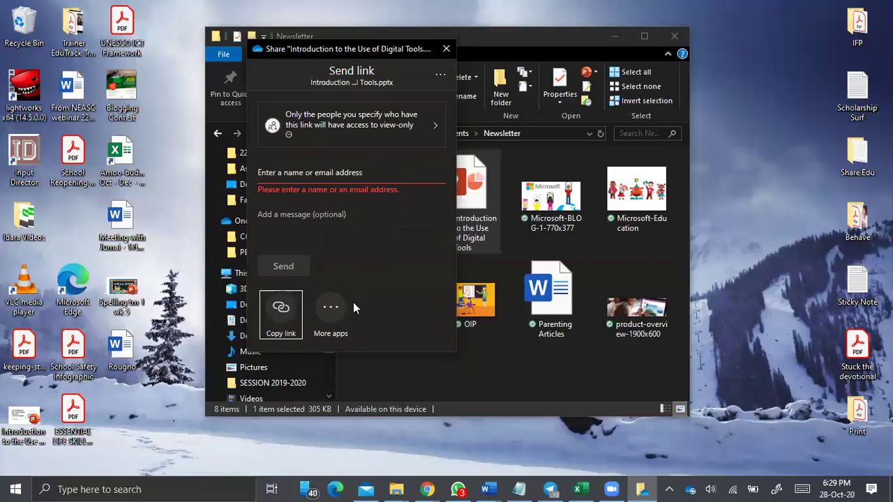
left_click(446, 49)
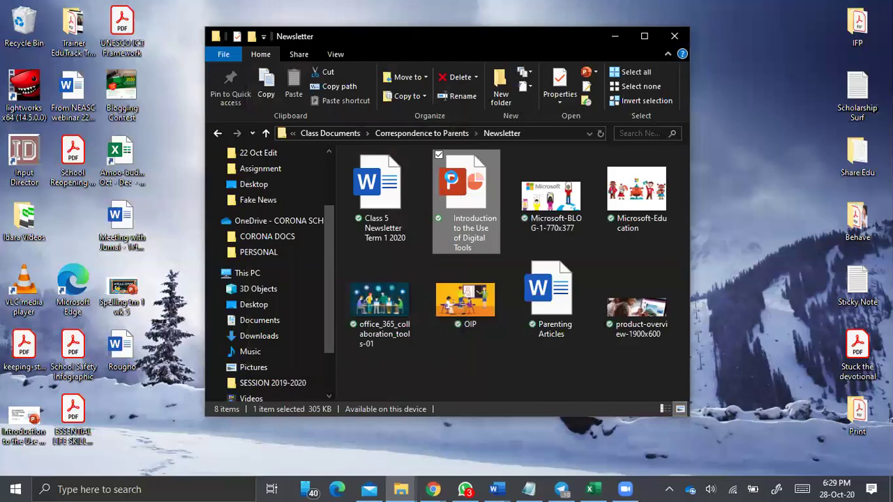
right_click(452, 182)
left_click(330, 192)
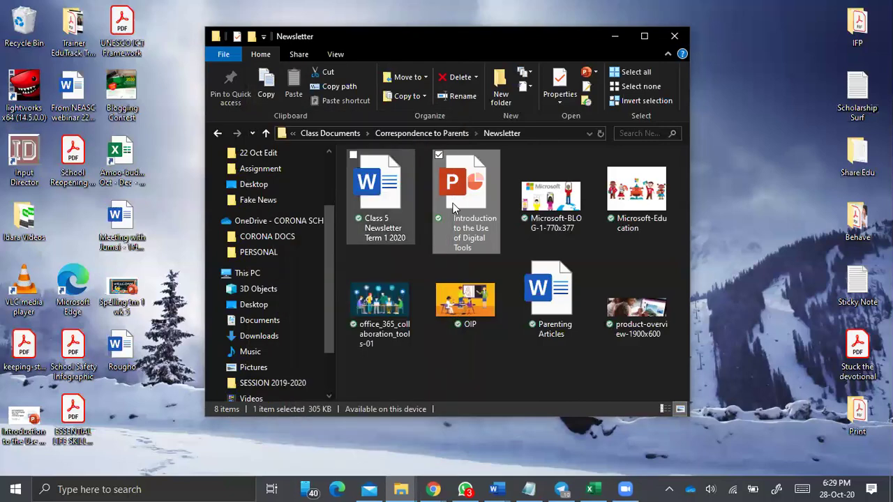
left_click(737, 11)
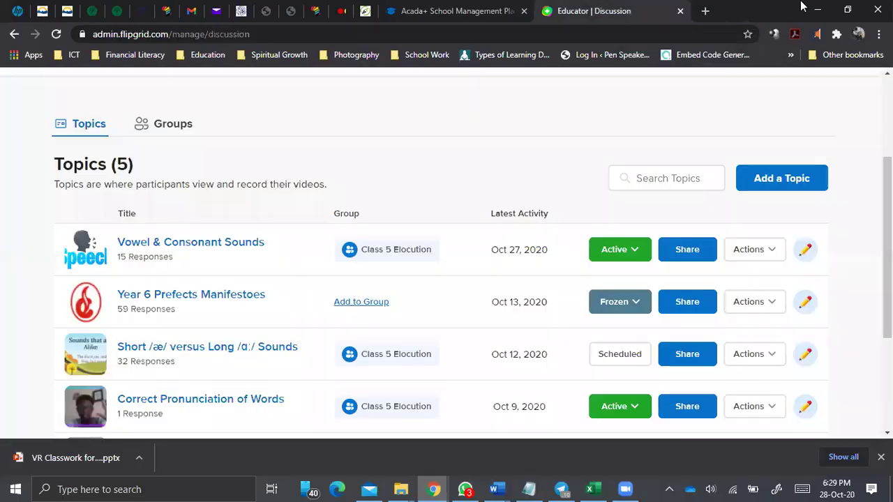
left_click(815, 10)
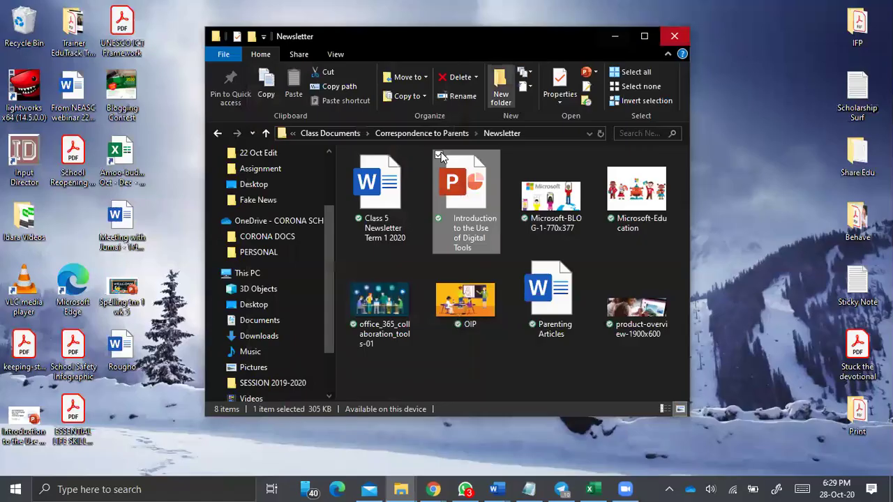
Step: Share the Introduction to the Use of Digital Tools presentation again, copy its anyone-can-edit link, and close the sharing dialog
right_click(459, 186)
left_click(319, 184)
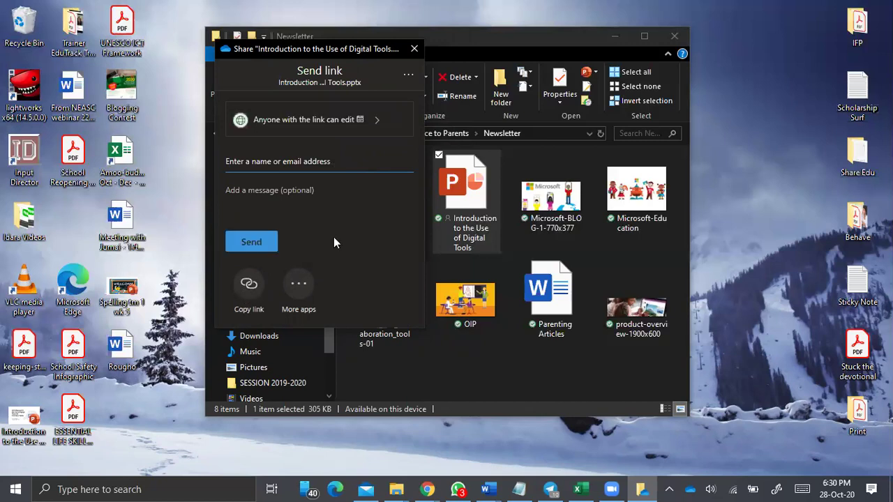
left_click(249, 298)
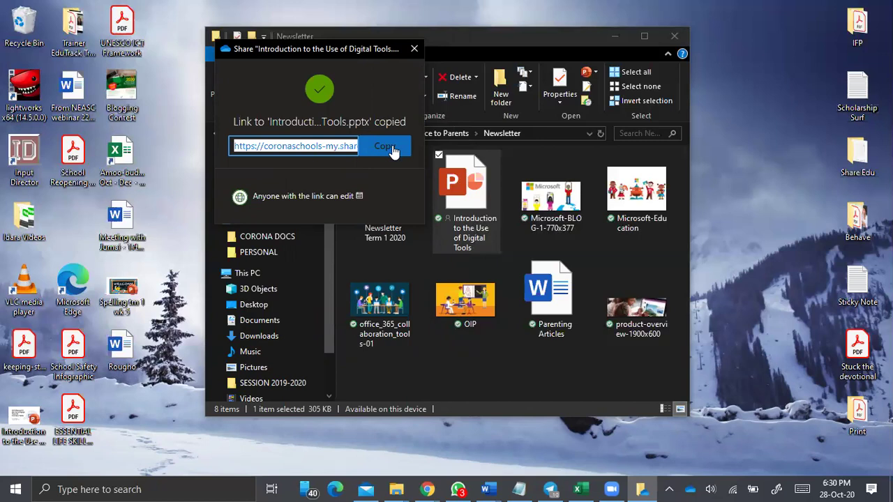
left_click(413, 49)
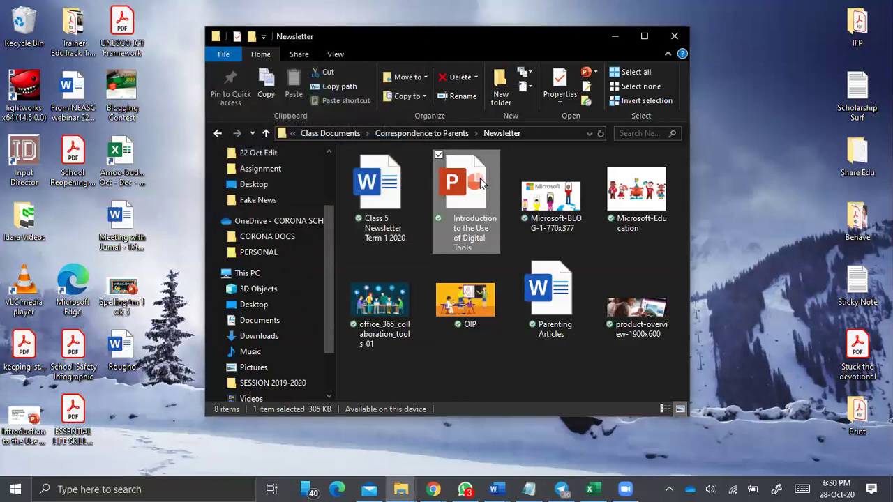
Step: Reopen sharing for the same presentation and review its link settings, leaving them without applying changes
right_click(481, 178)
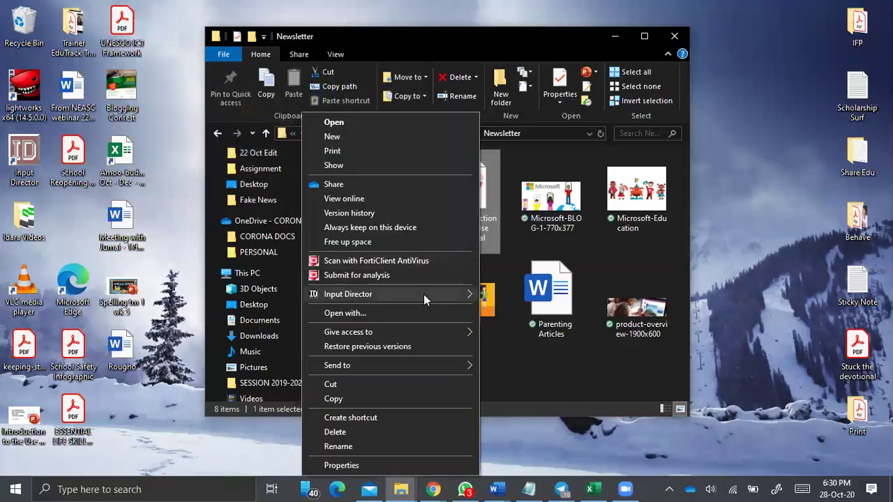
left_click(384, 186)
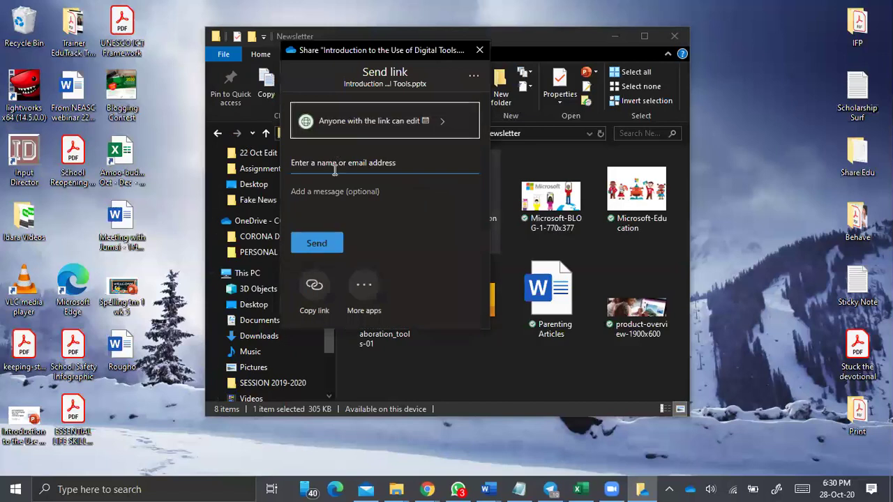
left_click(431, 128)
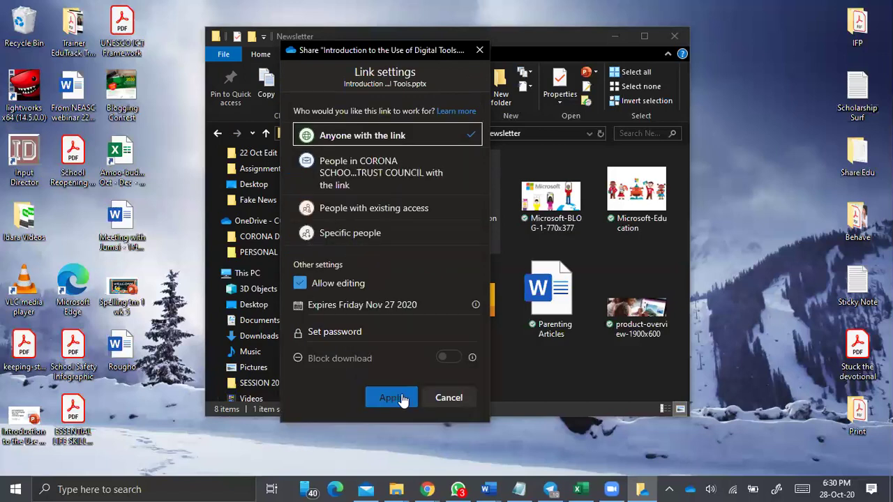
left_click(452, 399)
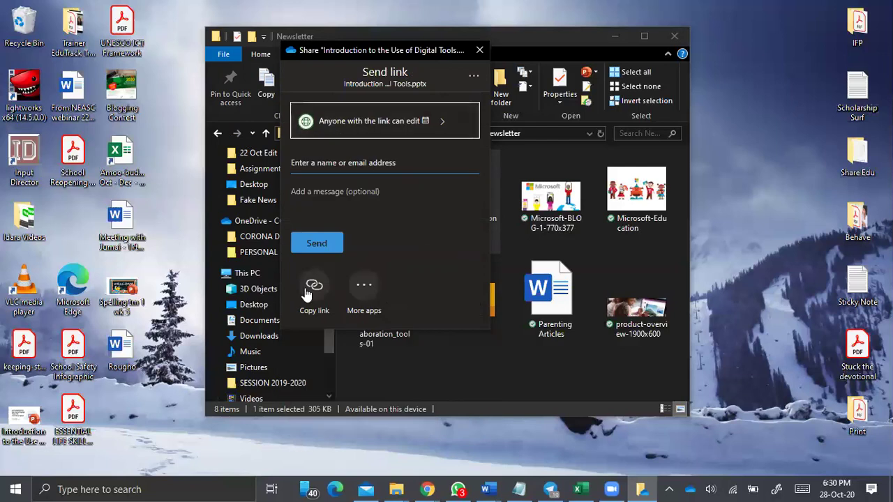
Step: Look through the other apps offered for sharing the presentation and return to the Newsletter folder
left_click(361, 282)
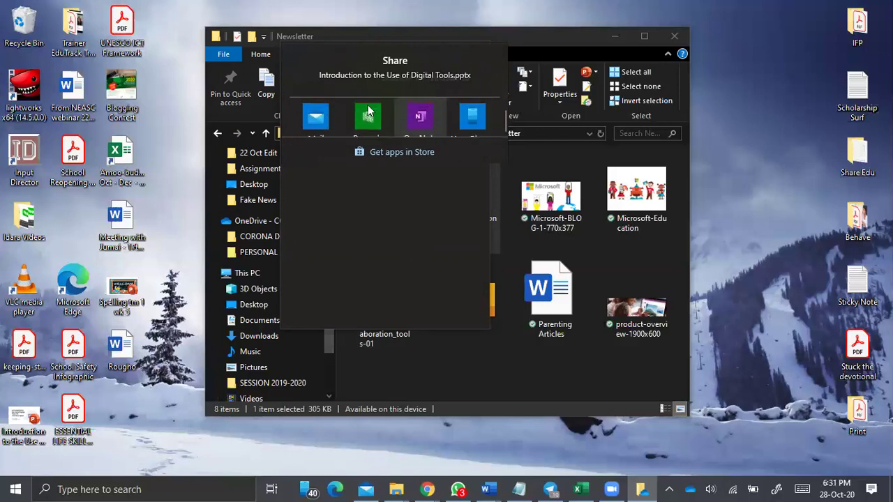
scroll(404, 106, "down", 1)
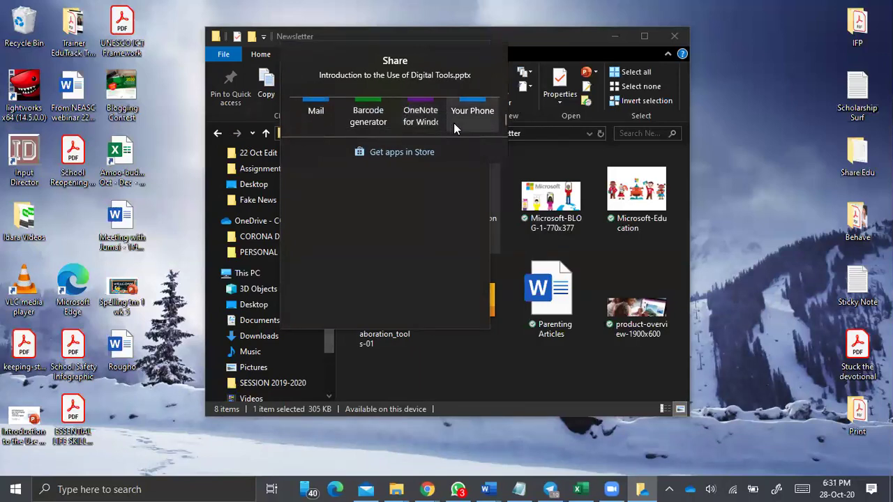
scroll(454, 123, "down", 1)
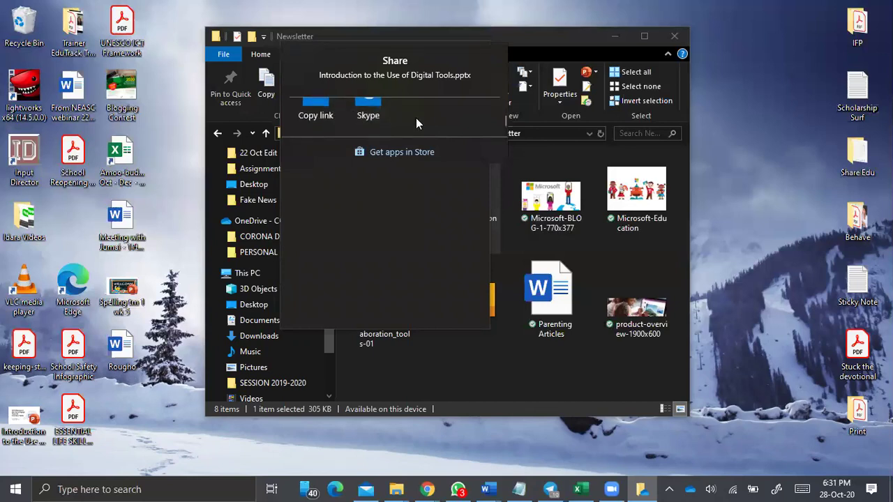
left_click(552, 39)
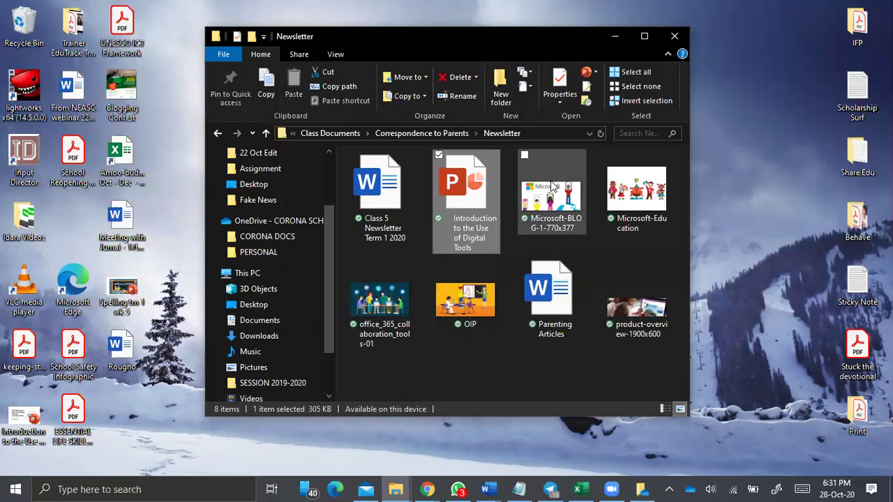